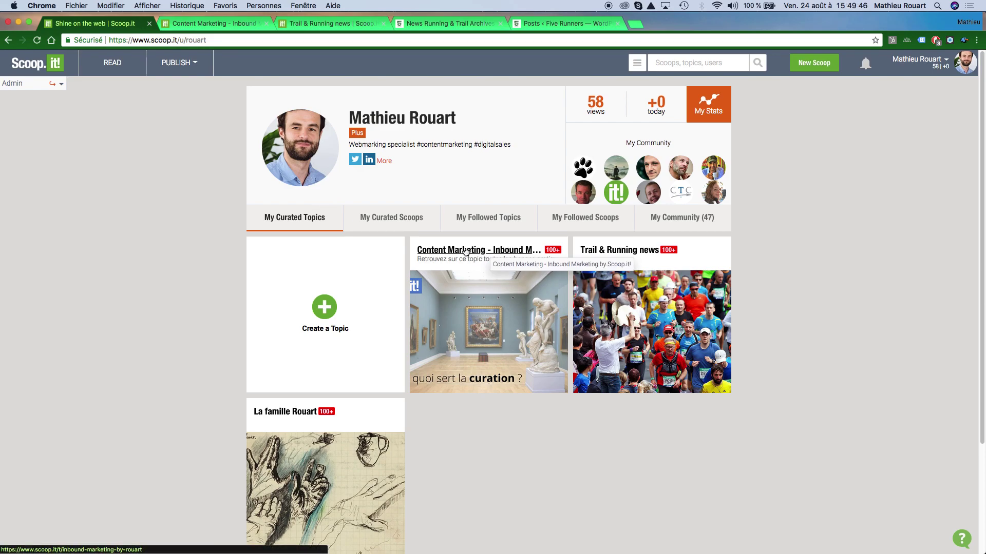
# Open the Content Marketing topic's content suggestions and review the post-age units and sorting options without changing them
pyautogui.click(232, 25)
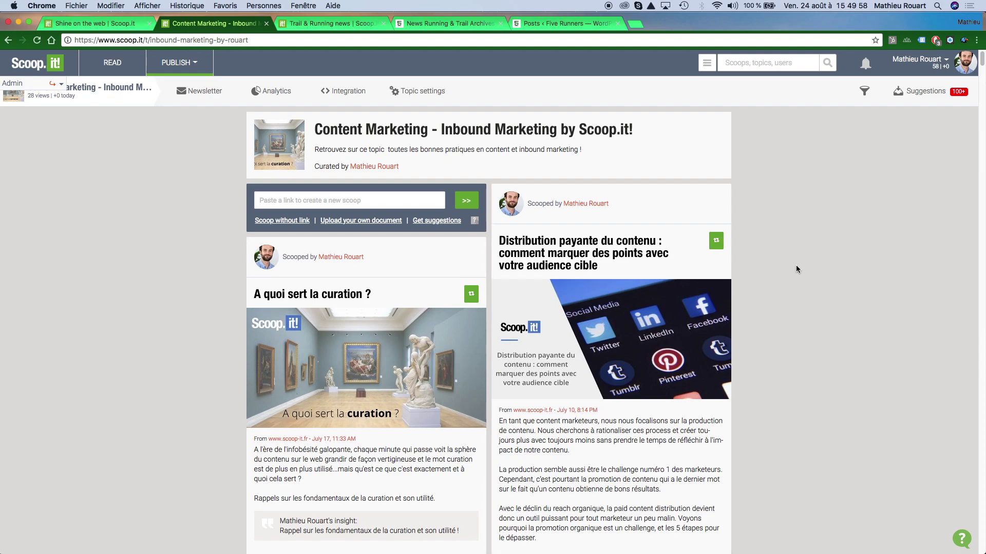
pyautogui.click(937, 97)
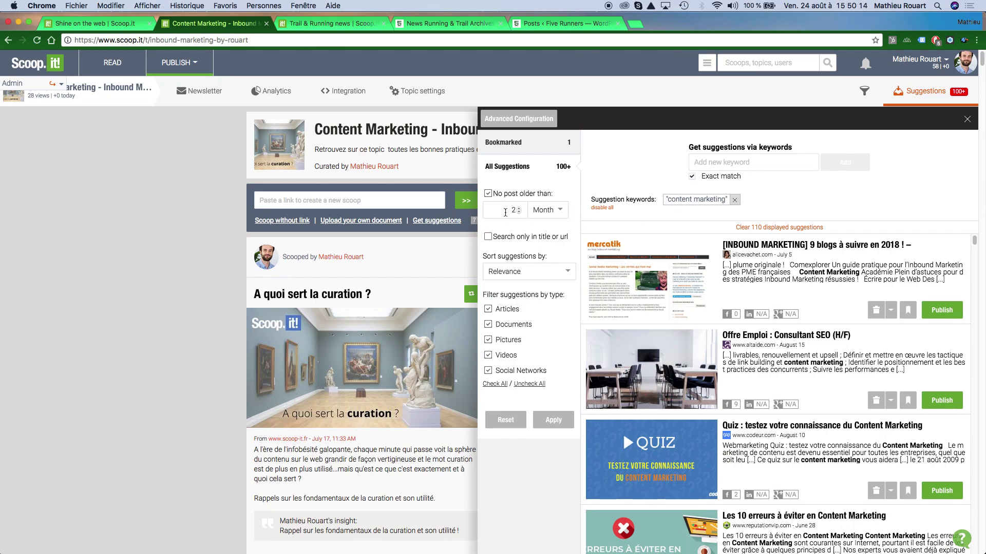
pyautogui.click(555, 211)
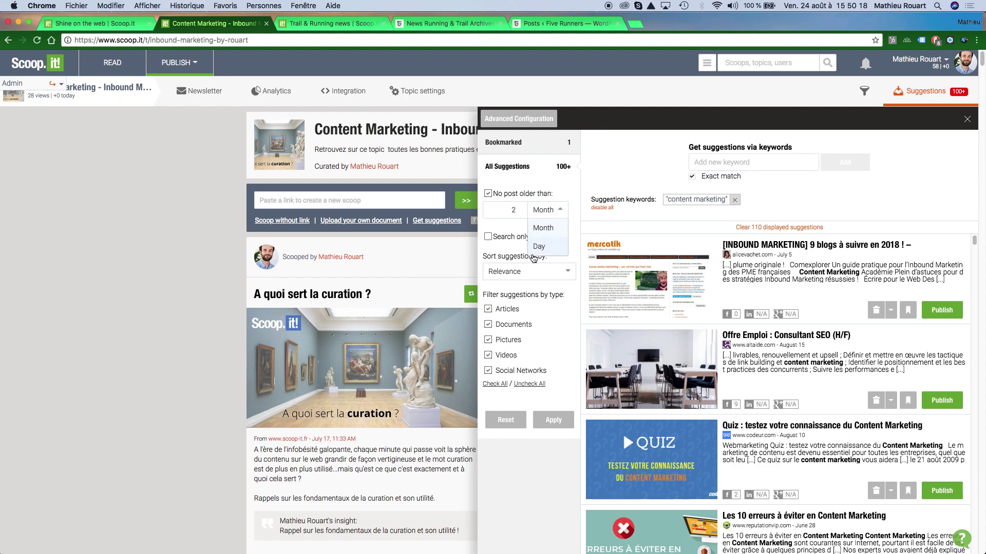
pyautogui.click(563, 190)
pyautogui.click(566, 273)
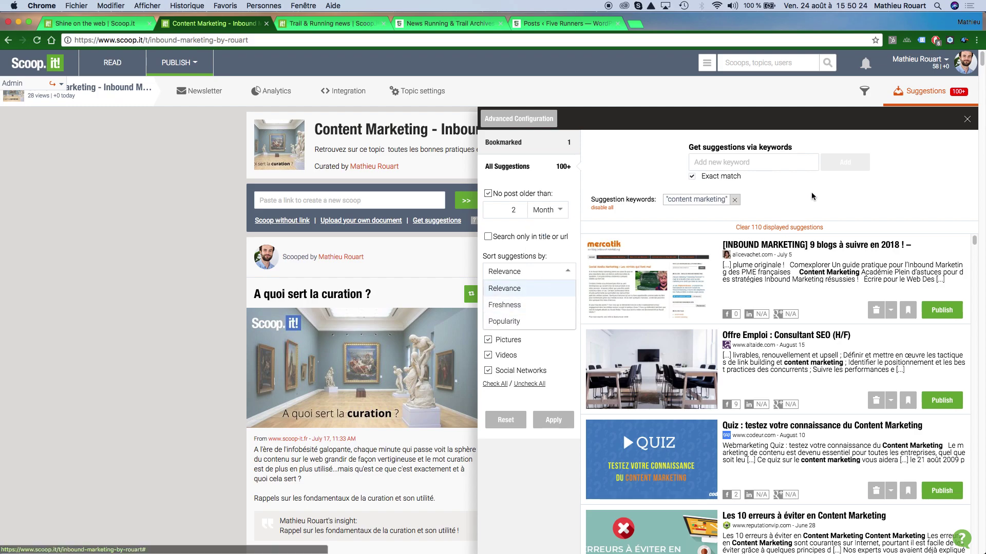
pyautogui.click(795, 209)
# Draft a scoop of "Influence Marketing ou Content Marketing ? Lequel choisir ?" with the comment "Mon commentaire personnalisé...." and LinkedIn sharing, and discard it unpublished
pyautogui.scroll(-3, 819, 300)
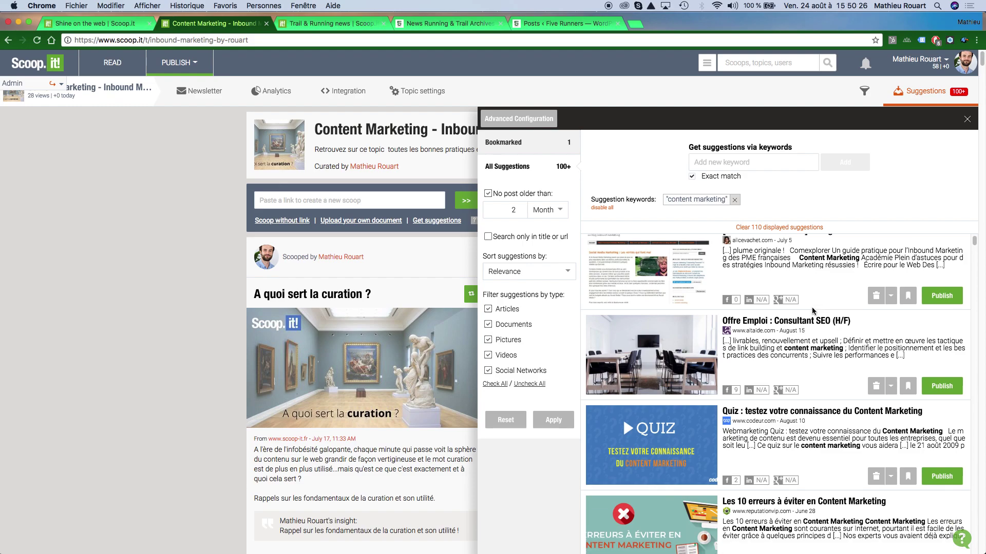
pyautogui.scroll(-6, 814, 319)
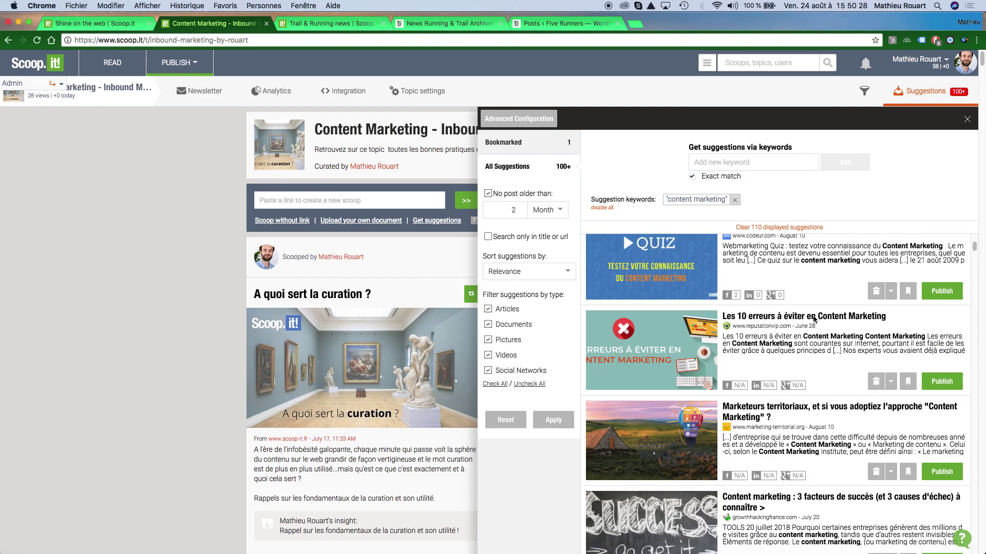
pyautogui.scroll(-3, 814, 317)
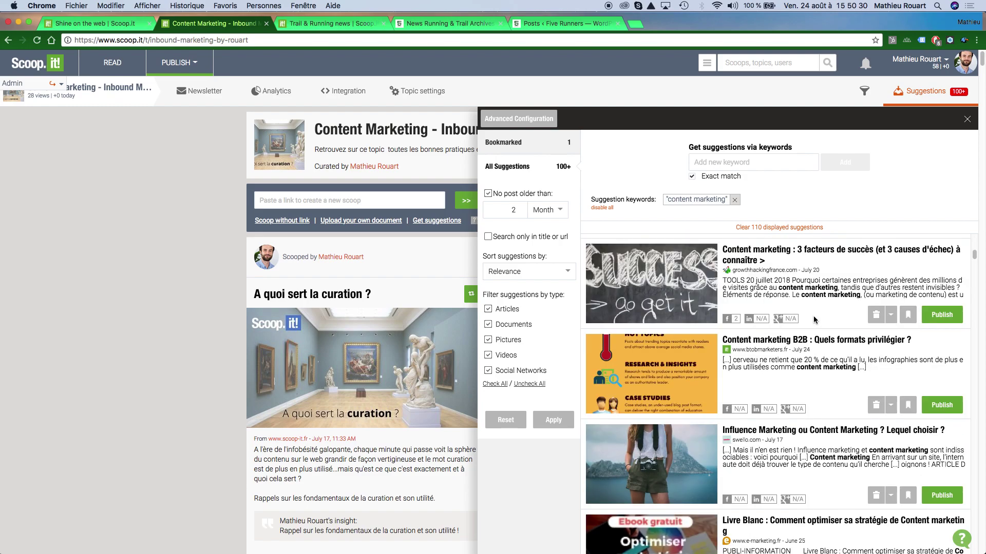
pyautogui.scroll(-1, 825, 328)
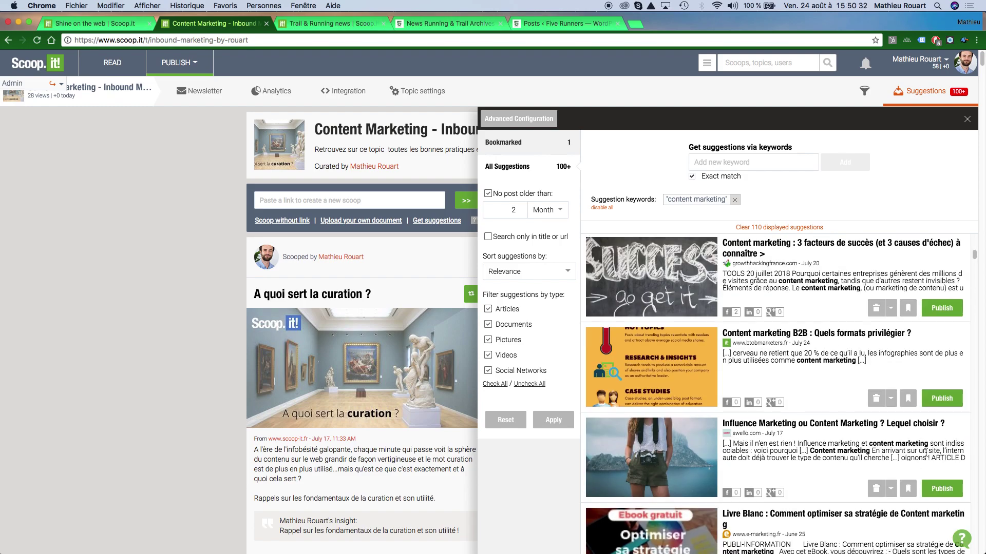
pyautogui.click(948, 490)
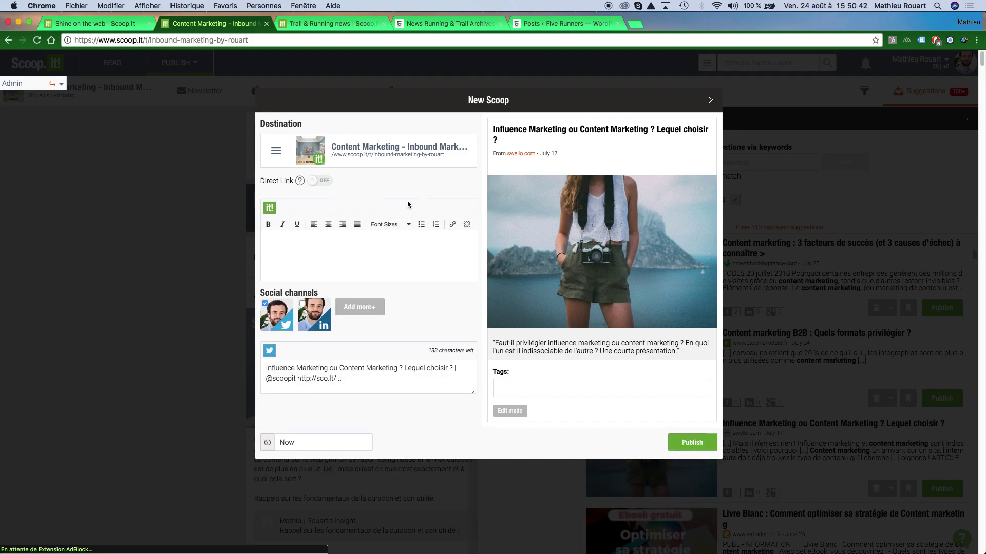
pyautogui.click(382, 240)
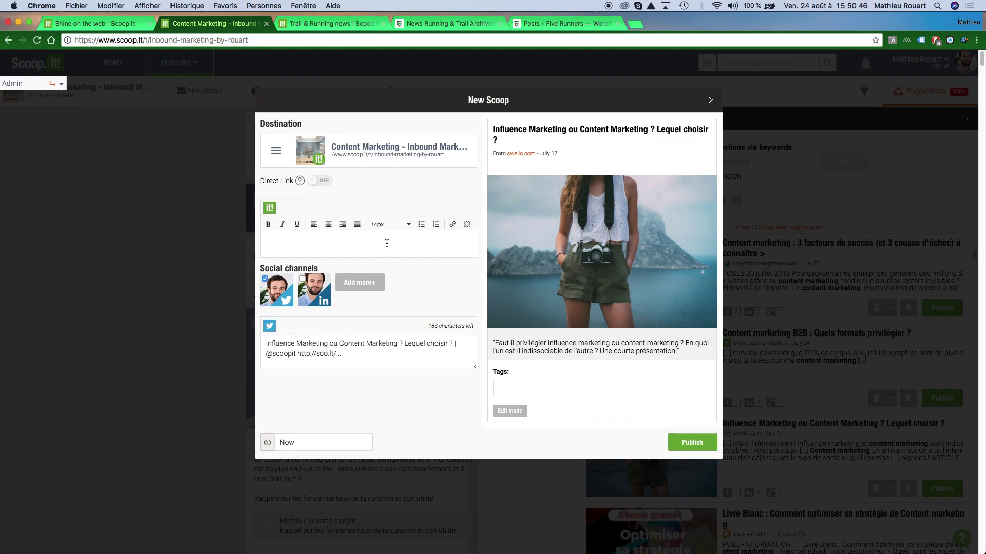
pyautogui.write('Mon commentaire personnalisé....')
pyautogui.click(306, 283)
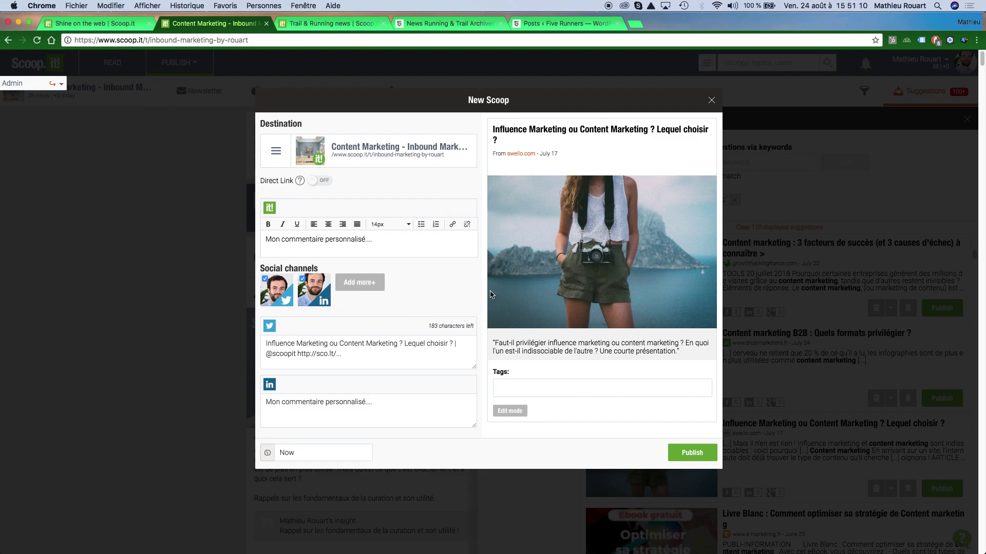
pyautogui.click(712, 101)
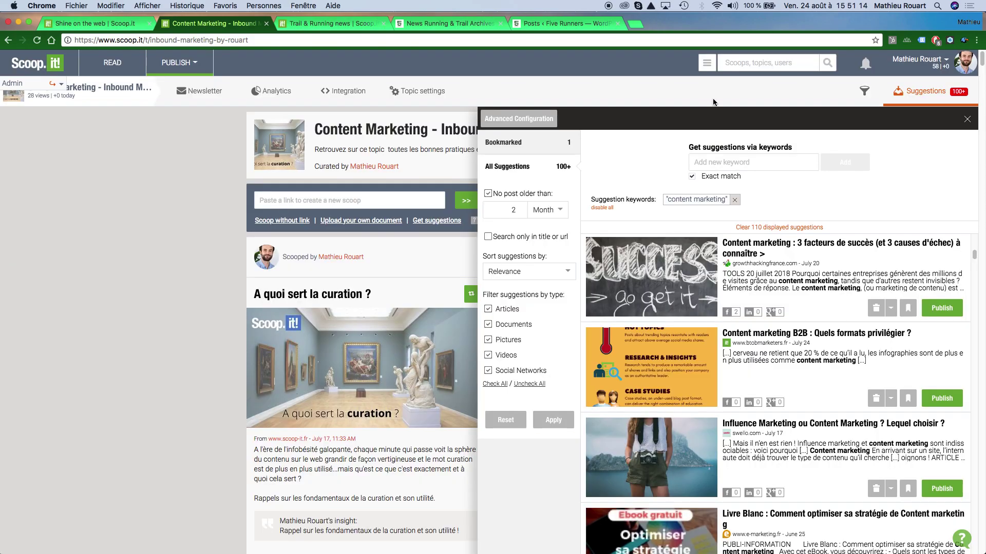
# Close the suggestions and open the Content Marketing topic's settings
pyautogui.click(754, 133)
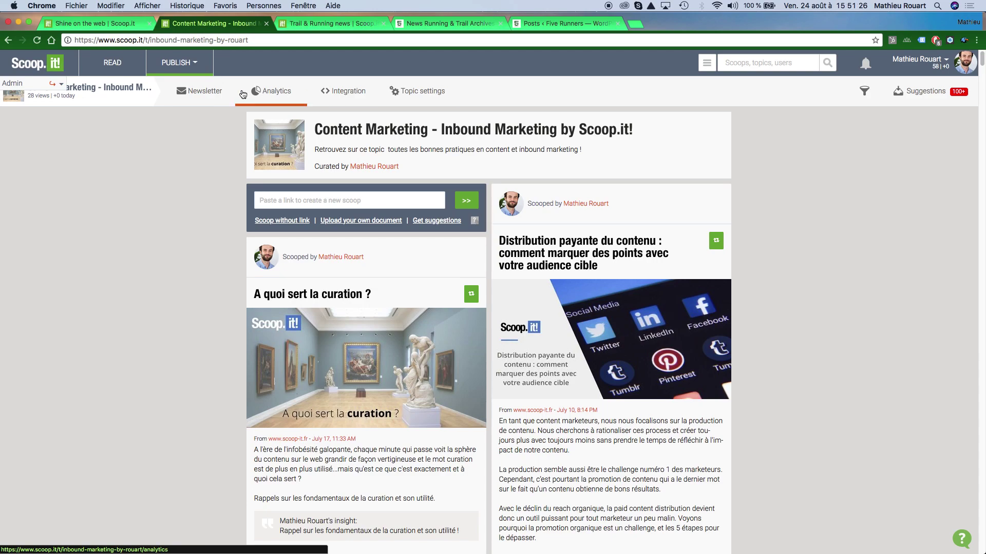
pyautogui.click(425, 96)
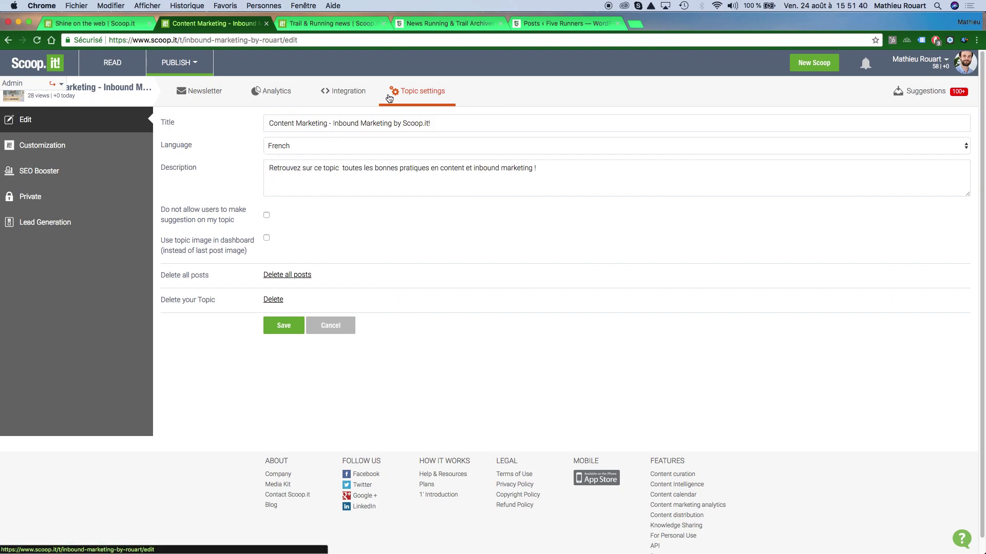
# Show the WordPress integration settings of the Trail & Running news topic
pyautogui.click(324, 25)
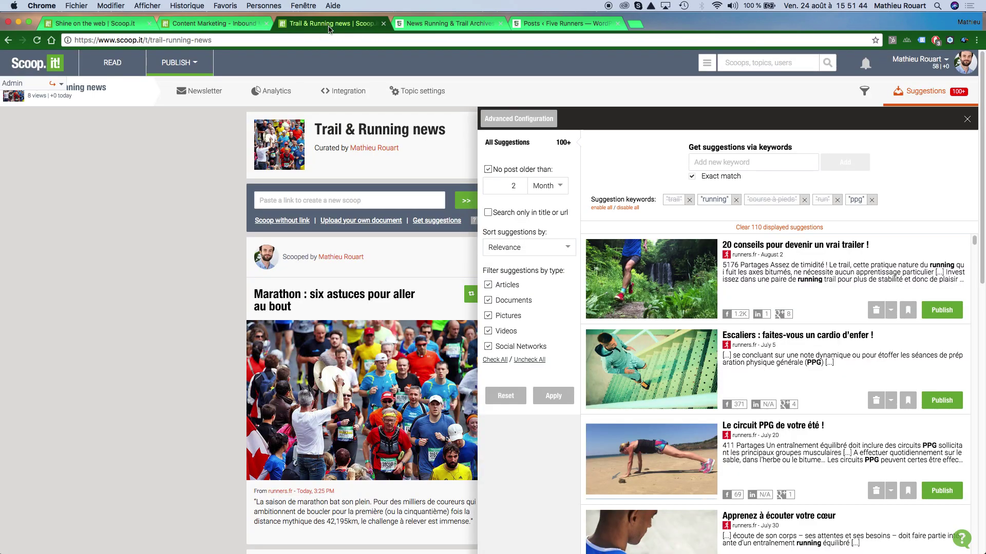
pyautogui.click(968, 120)
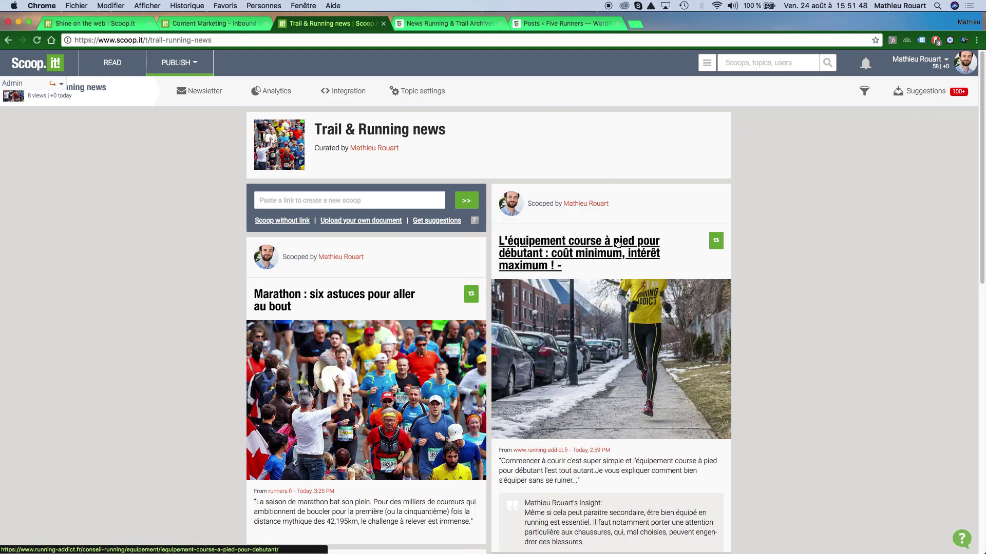
pyautogui.scroll(-1, 632, 262)
pyautogui.scroll(1, 650, 270)
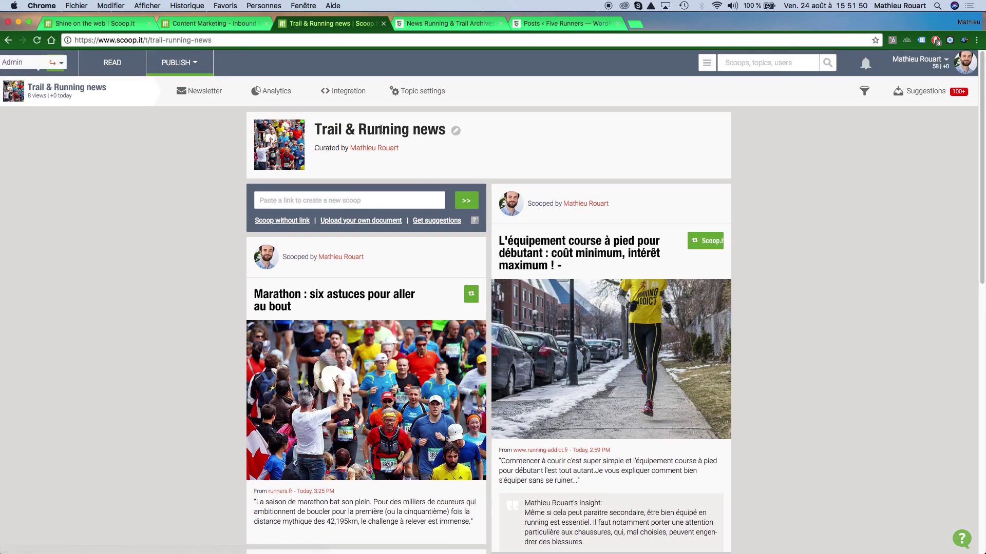
pyautogui.click(353, 97)
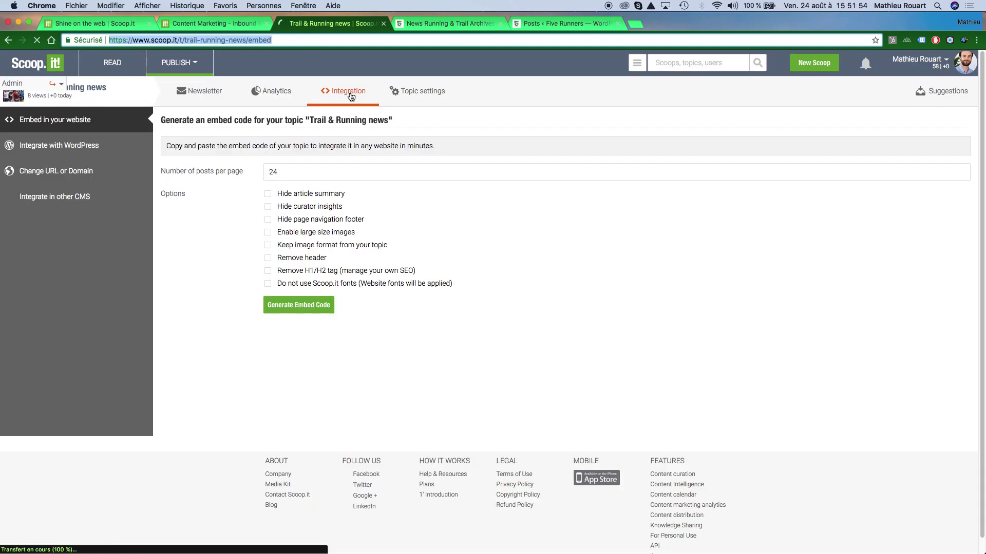
pyautogui.click(69, 148)
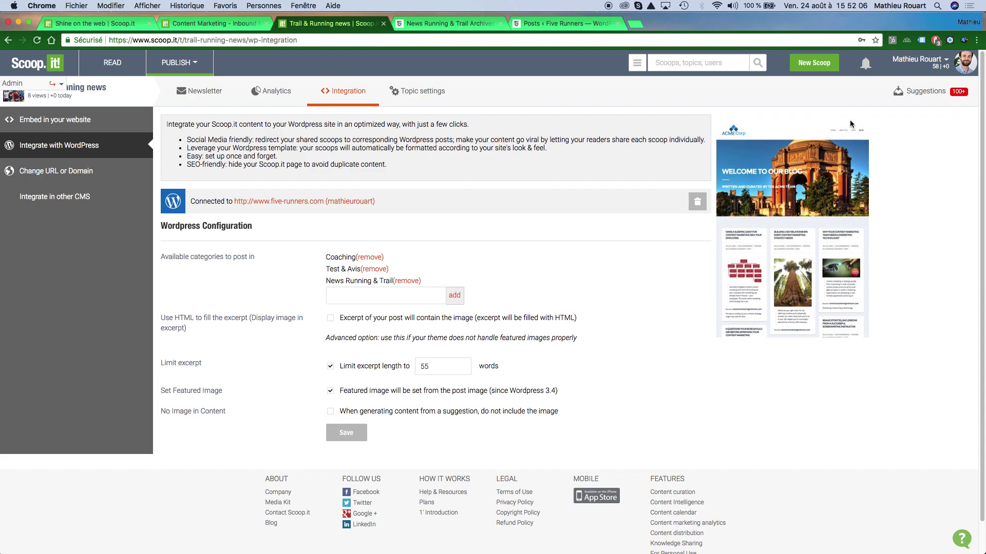
# Start a scoop from the suggestion "Escaliers : faites-vous un cardio d'enfer !" with the comment "Mon commentaire personnalisé... sur le sujet !"
pyautogui.click(934, 96)
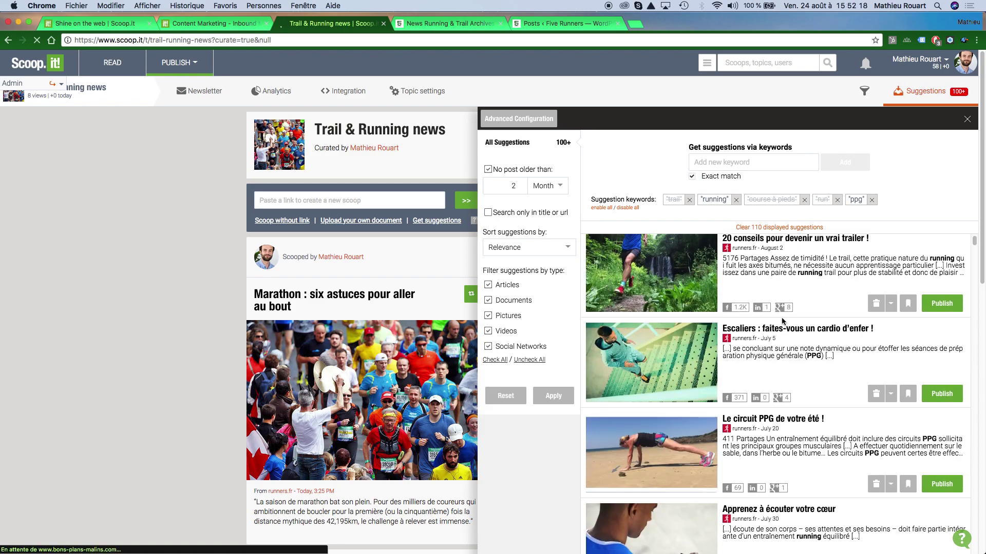
pyautogui.scroll(-1, 800, 314)
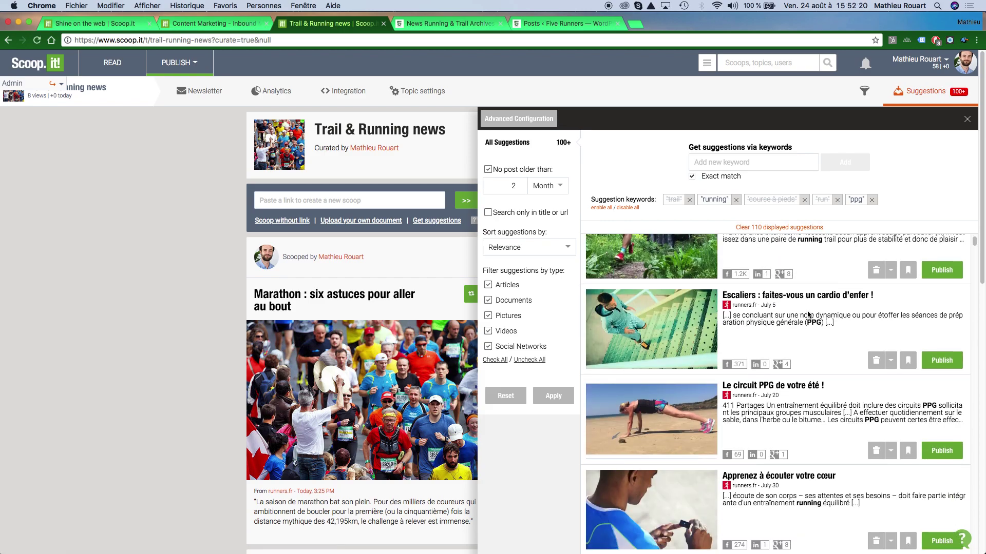
pyautogui.click(952, 362)
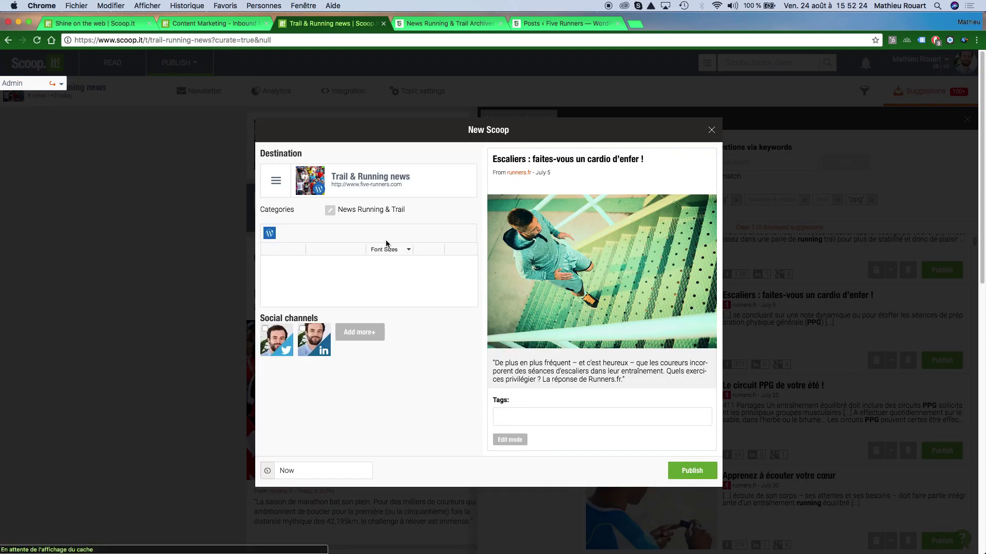
pyautogui.click(345, 277)
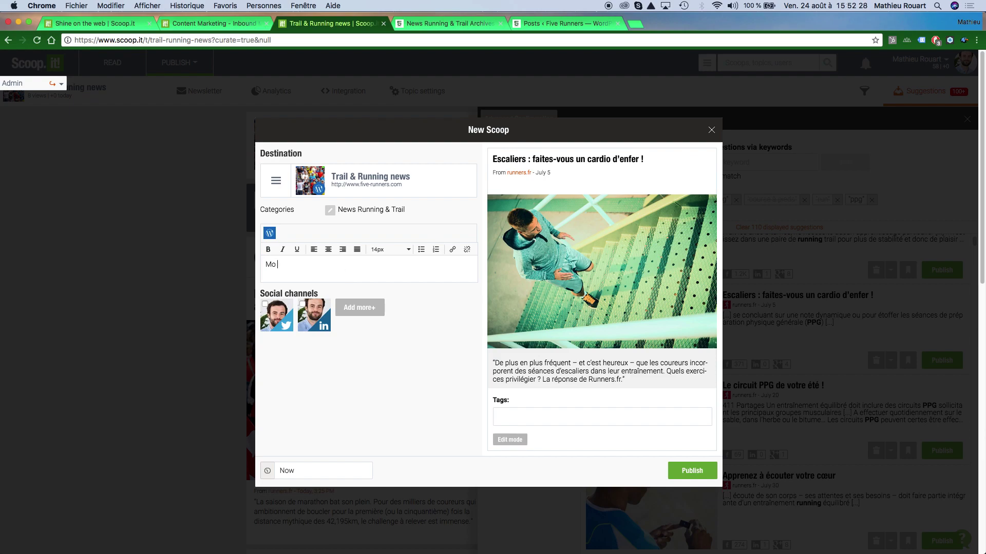
pyautogui.write('Mon commentaire per')
pyautogui.write('sonnalise... su')
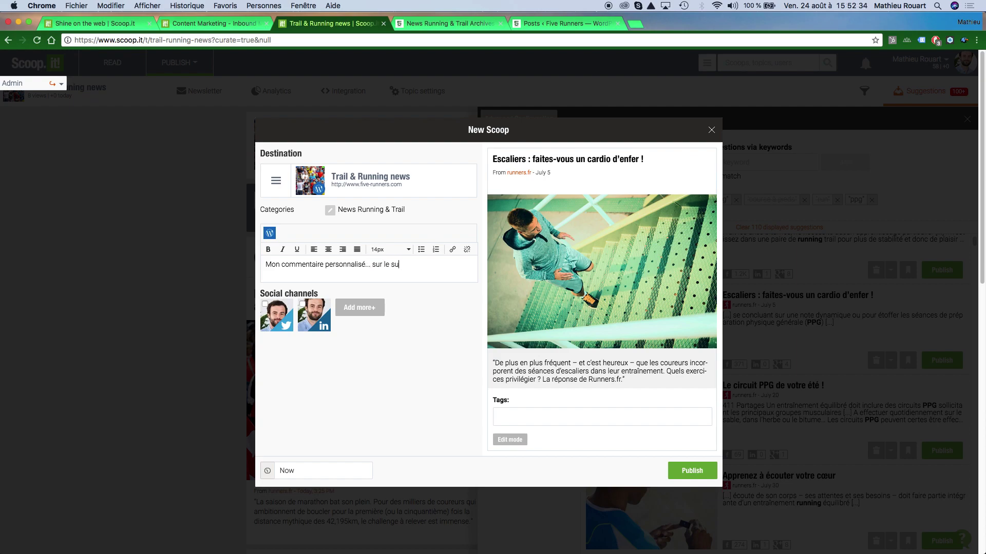
pyautogui.click(304, 306)
pyautogui.click(279, 307)
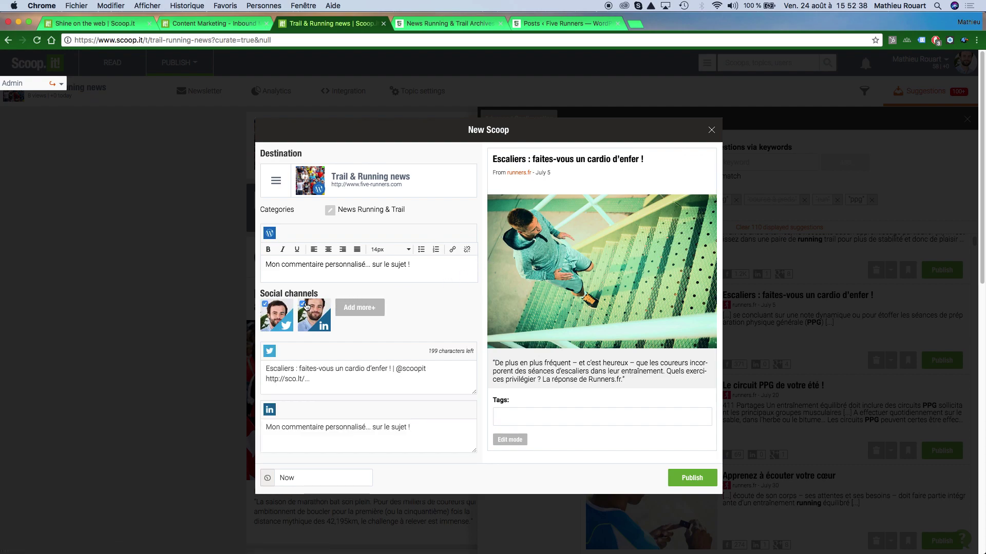
pyautogui.click(287, 308)
pyautogui.click(307, 306)
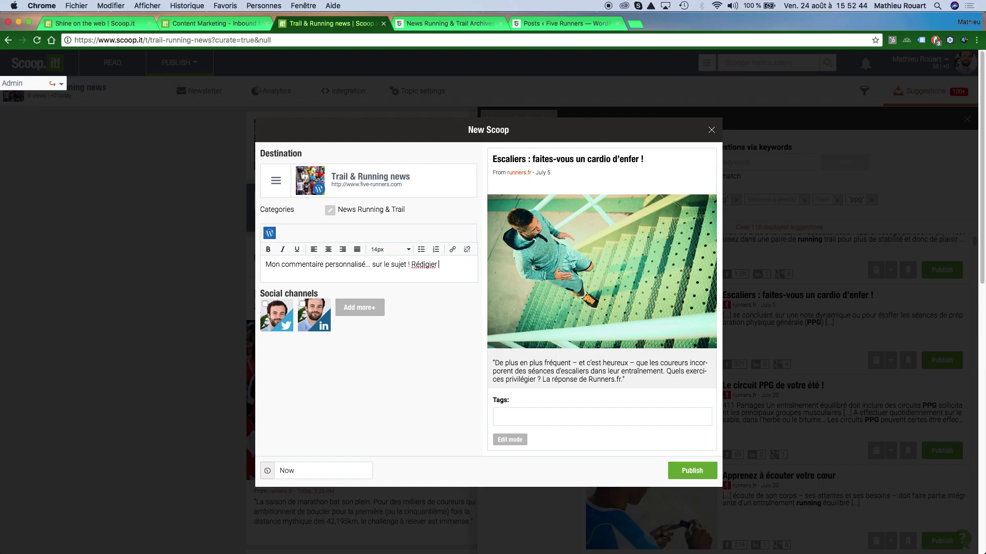
# Extend the comment with "Rédiger 200 mots.... impact en SEO...", correct its spelling, and publish the scoop immediately
pyautogui.write('mots.... impact en SEO...')
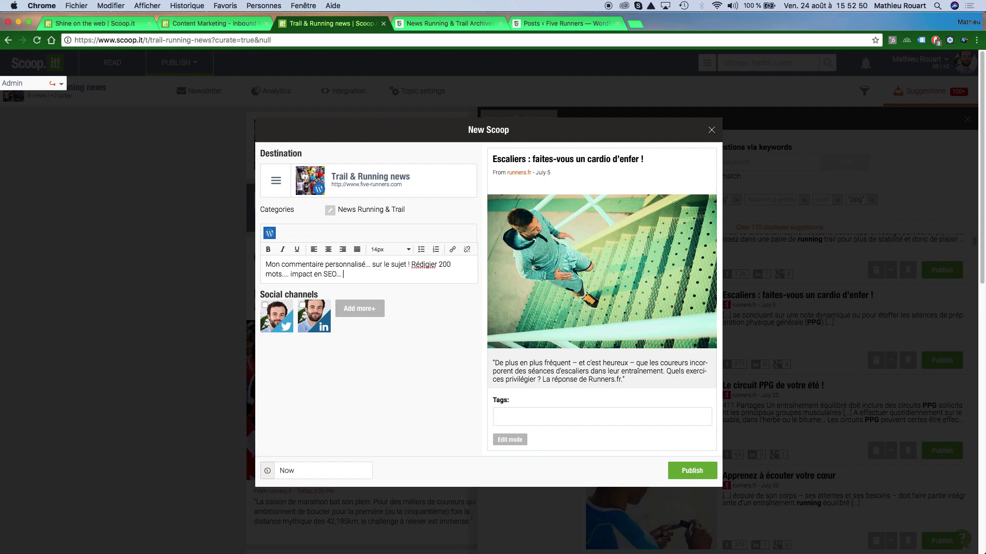
pyautogui.rightClick(420, 264)
pyautogui.click(434, 269)
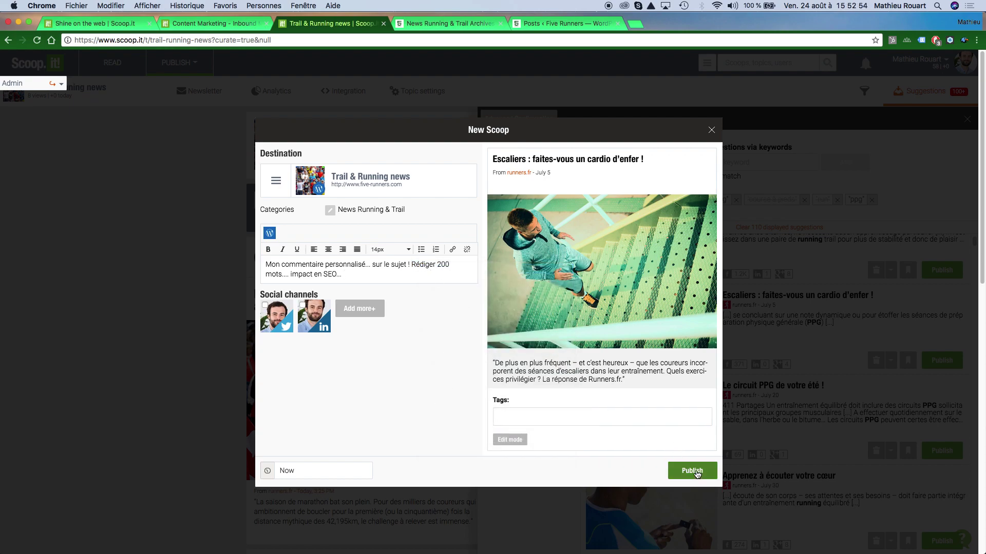
pyautogui.click(697, 472)
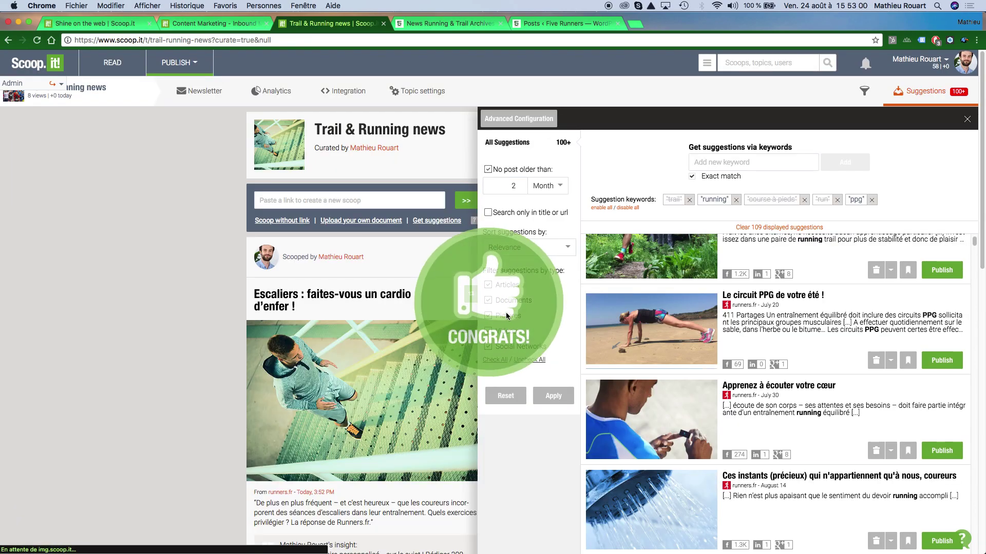
# Refresh the Five Runners blog's News Running & Trail category page and open the Escaliers article in a separate tab
pyautogui.click(464, 24)
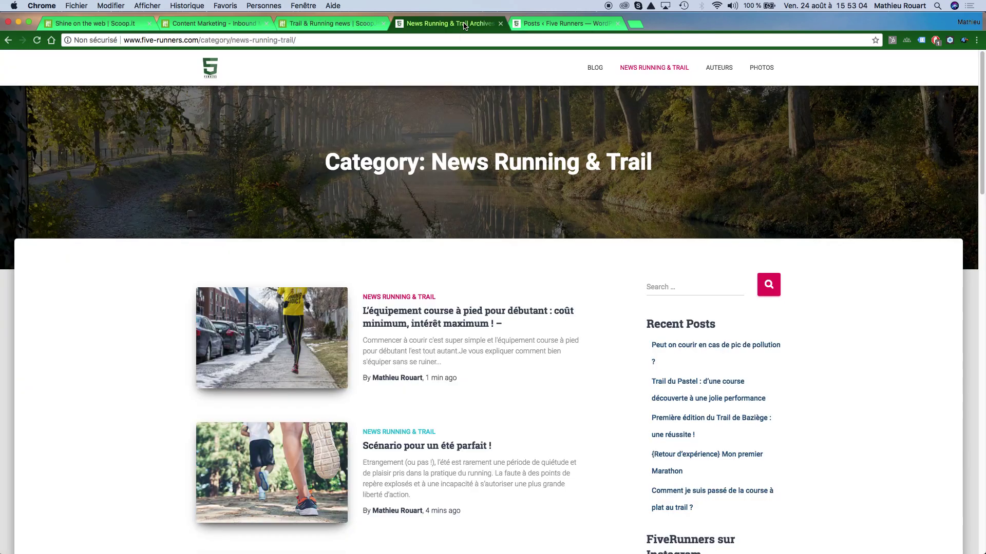
pyautogui.press('super+r')
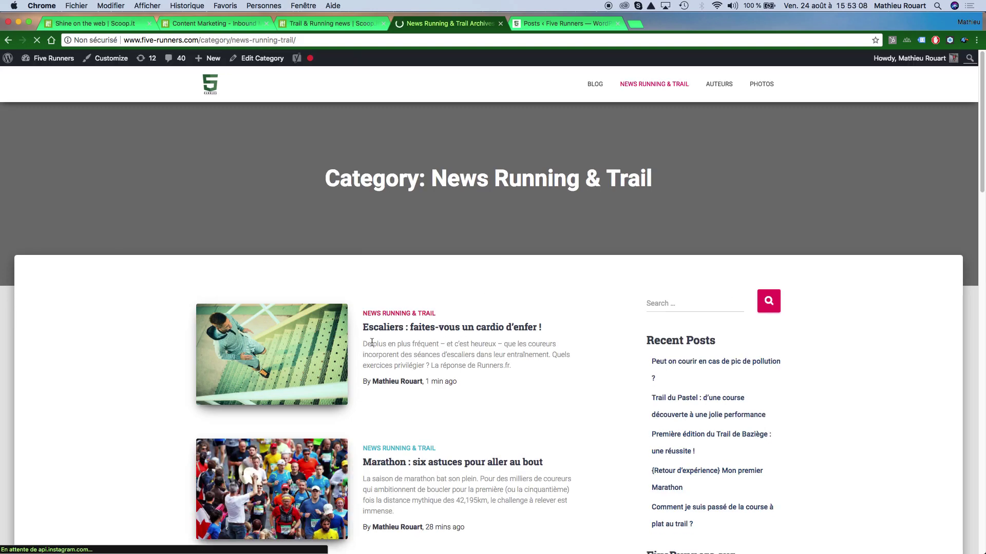
pyautogui.keyDown('super'); pyautogui.click(416, 329); pyautogui.keyUp('super')
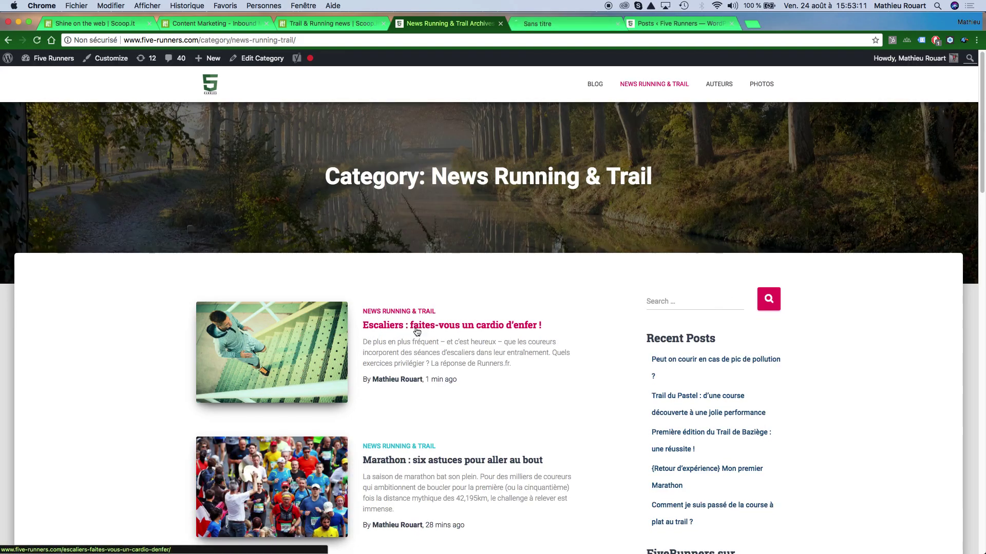
pyautogui.click(555, 27)
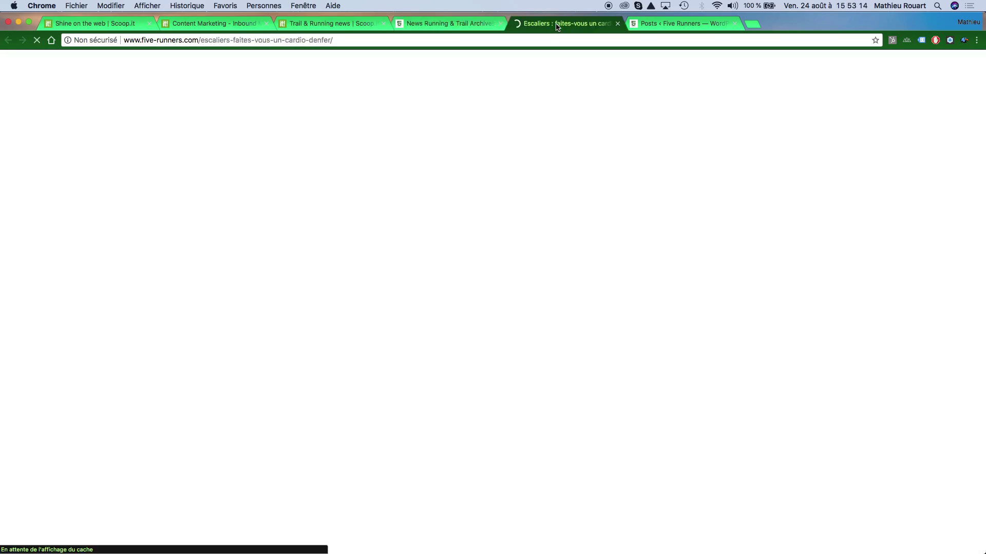
# Check the personal comment beneath the source link in the published article, highlighting its text
pyautogui.scroll(-5, 471, 225)
pyautogui.scroll(-3, 471, 225)
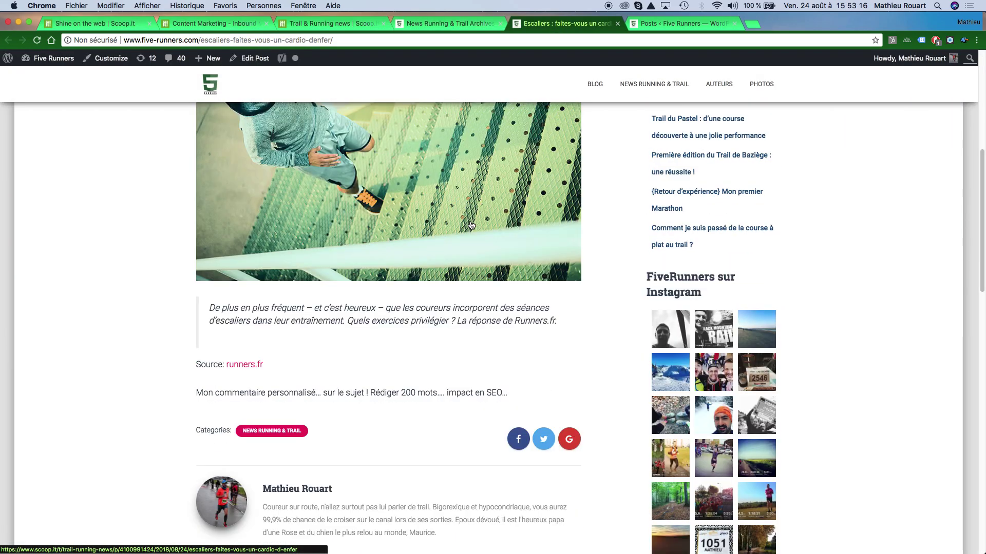
pyautogui.moveTo(196, 391); pyautogui.dragTo(427, 393)
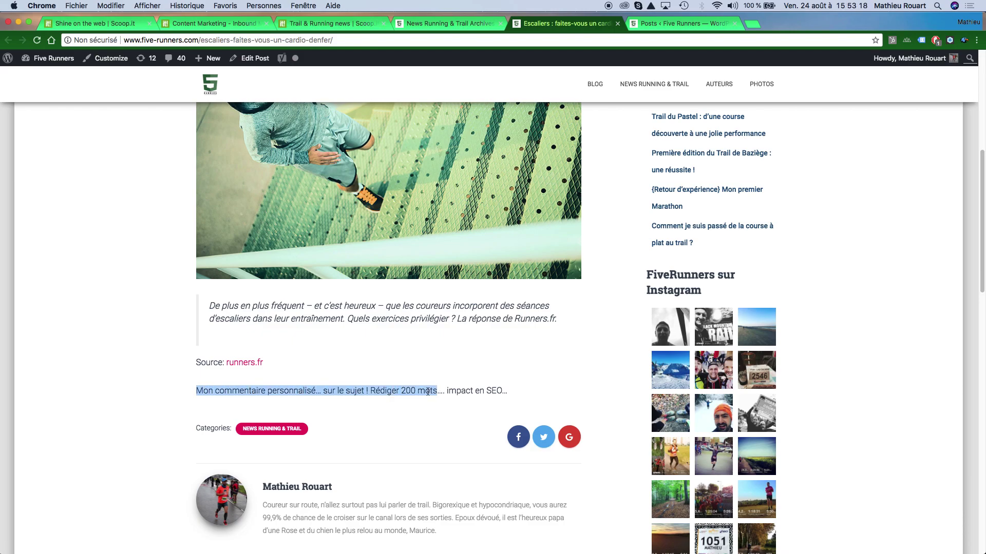
# Refresh the WordPress admin's list of posts to check for the newly published Escaliers article
pyautogui.scroll(3, 429, 396)
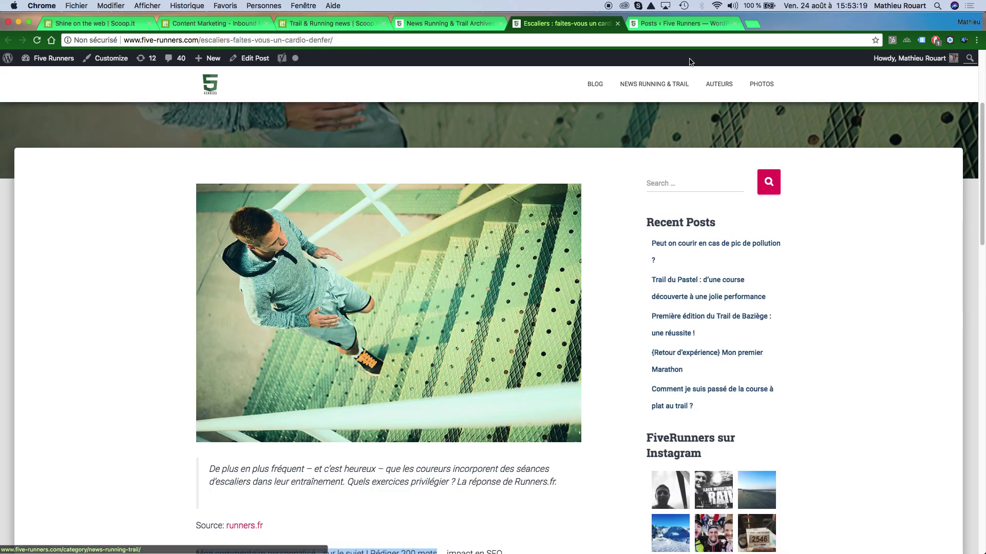
pyautogui.click(672, 29)
pyautogui.press('super+r')
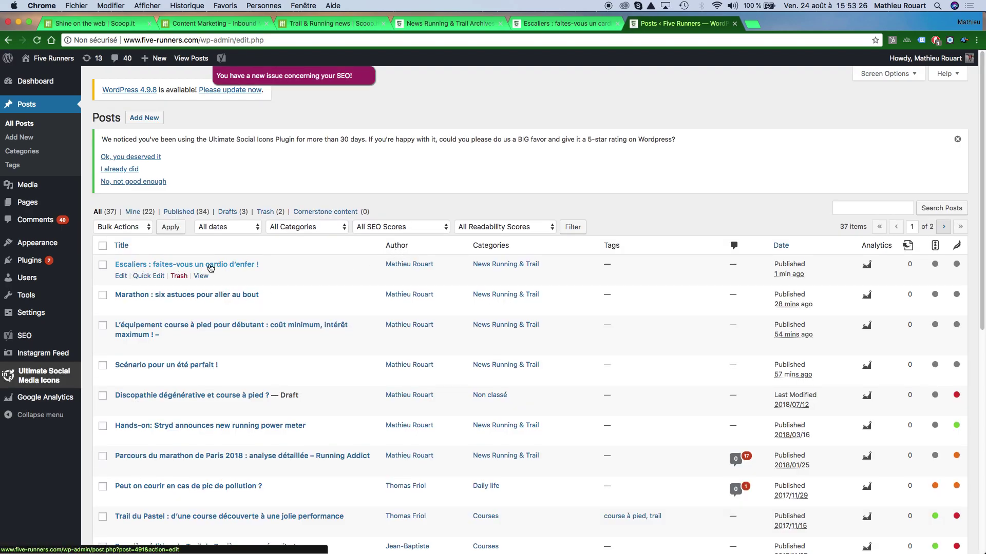
# Close the suggestions of the Scoop.it Trail & Running news topic and open the account's Sharing Options settings
pyautogui.click(315, 26)
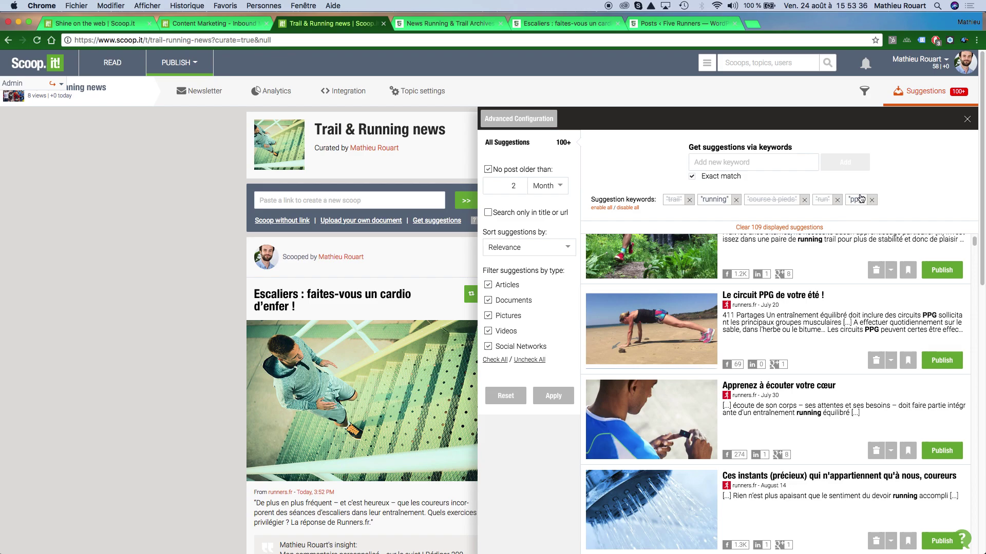
pyautogui.click(967, 120)
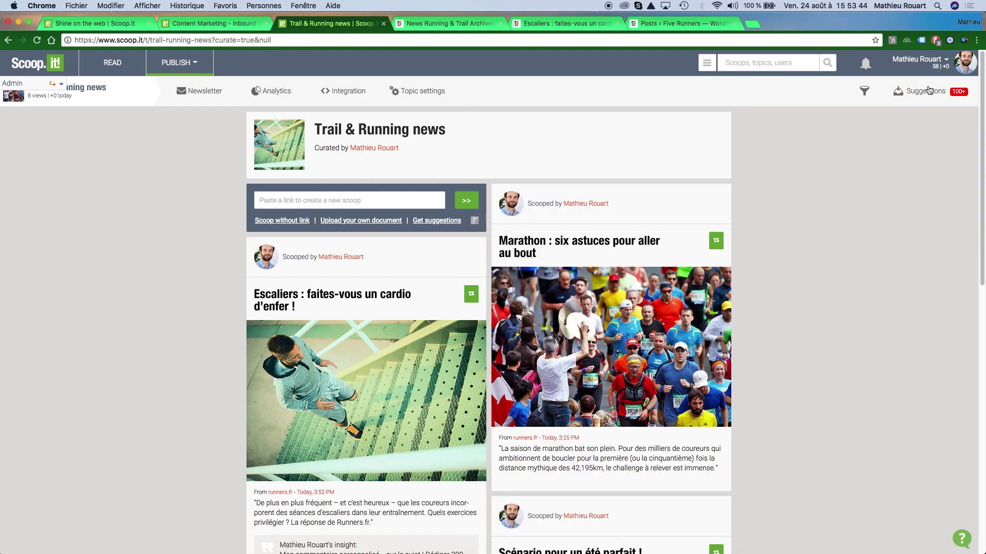
pyautogui.click(946, 61)
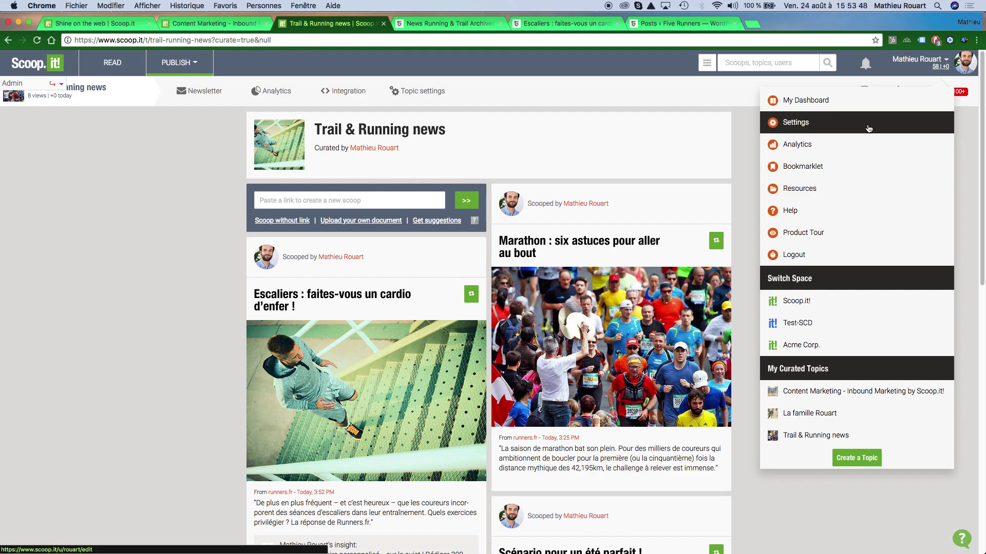
pyautogui.click(822, 128)
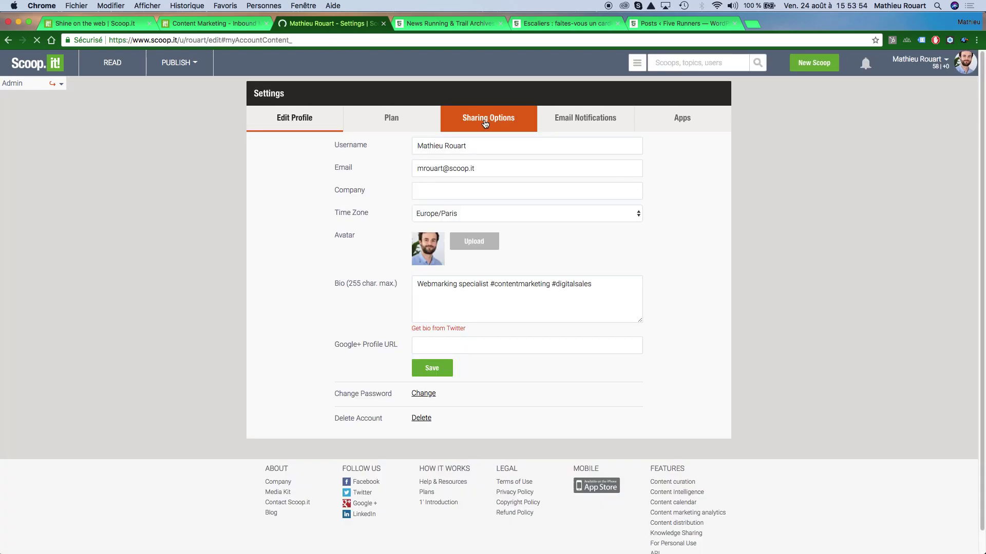
pyautogui.click(471, 121)
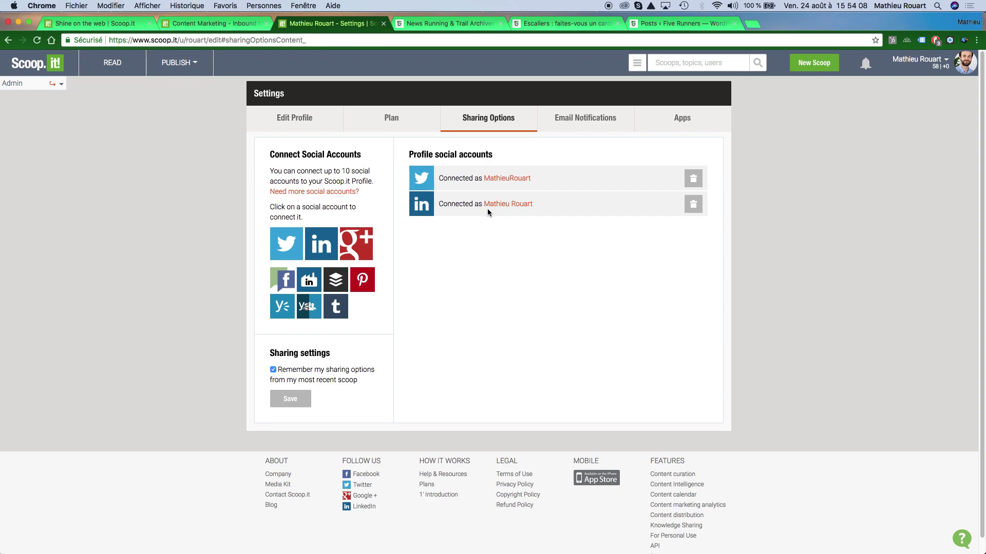
# Open the Scoop.it Bookmarklet page and try pulling its Scoop.it! button towards the bookmark toolbar
pyautogui.click(944, 60)
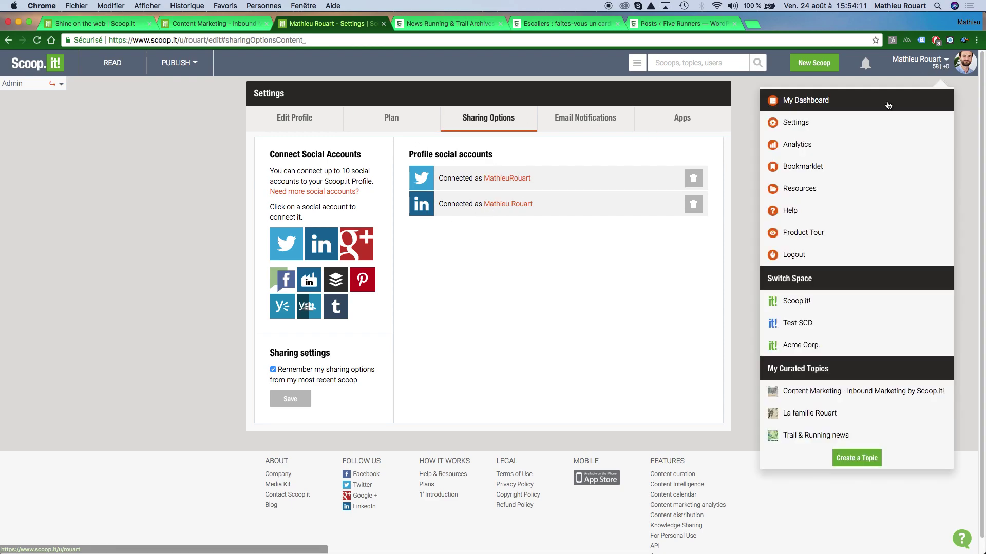
pyautogui.click(825, 171)
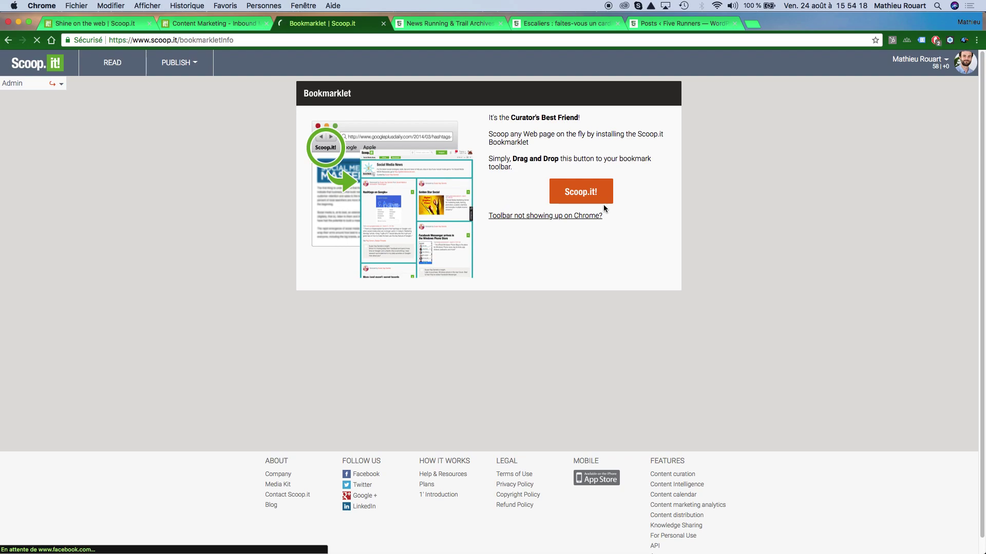
pyautogui.moveTo(577, 194)
pyautogui.mouseDown()
pyautogui.moveTo(739, 84)
pyautogui.moveTo(769, 48)
pyautogui.moveTo(577, 185)
pyautogui.mouseUp()
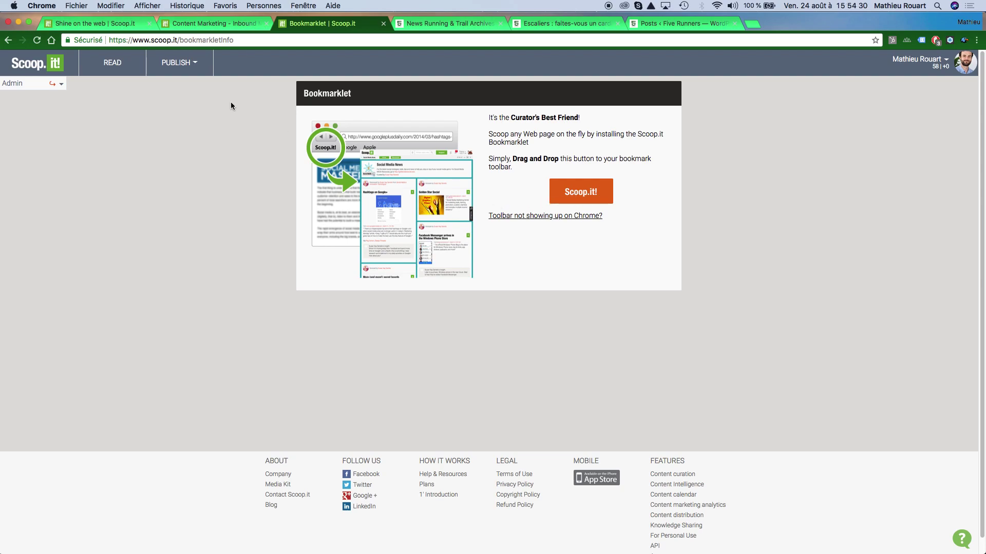
# Return to the Scoop.it profile dashboard and look over the curated topics
pyautogui.click(128, 26)
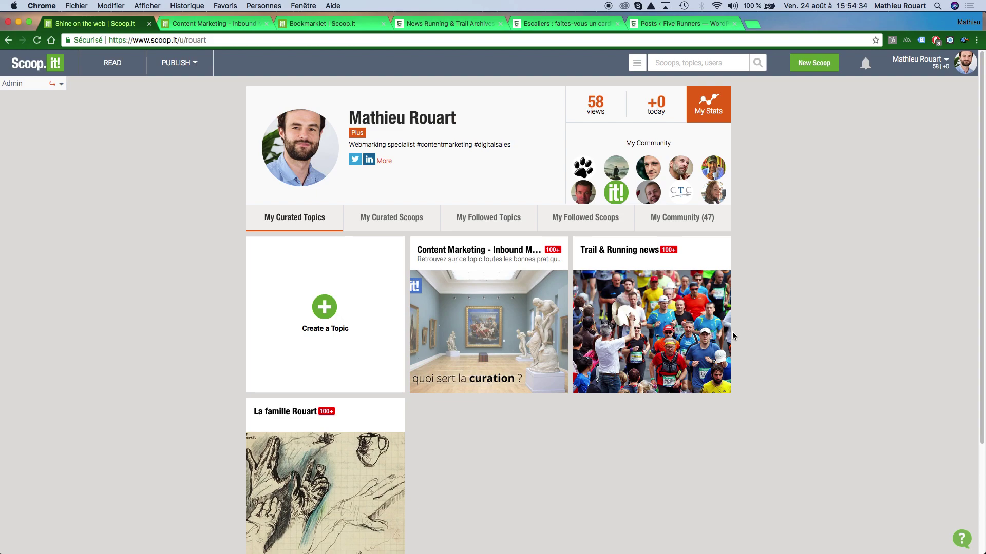
pyautogui.scroll(-1, 733, 336)
pyautogui.scroll(1, 732, 335)
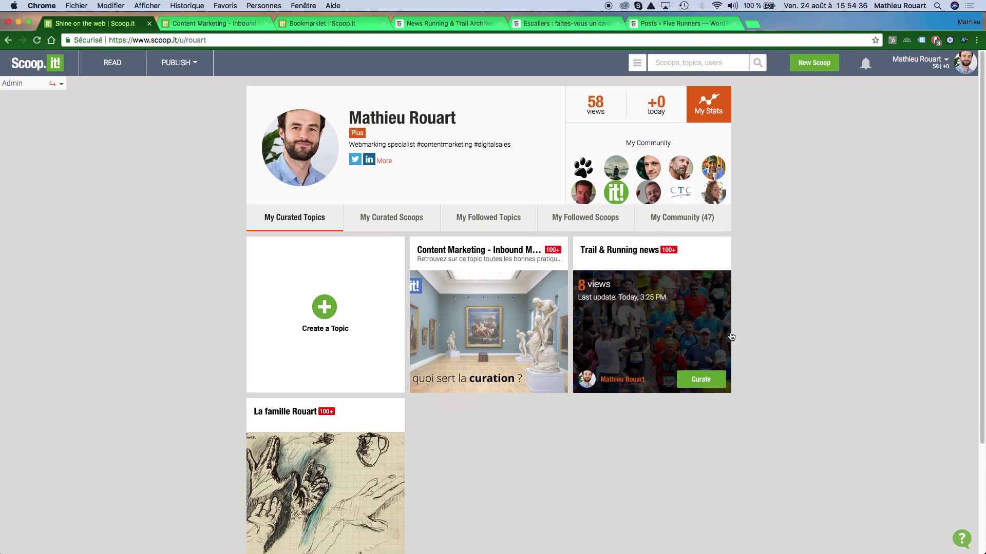